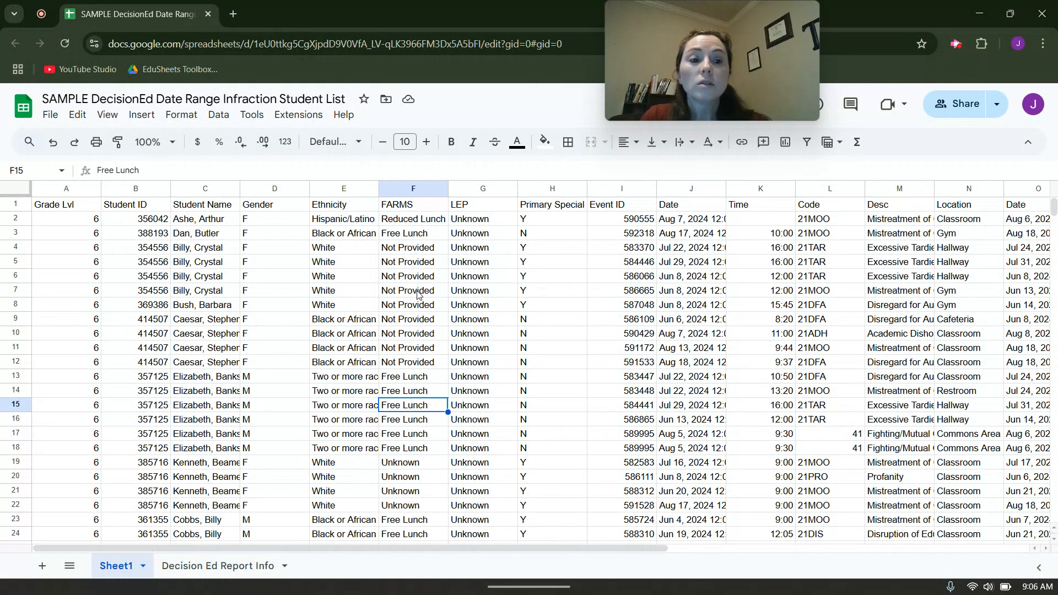
click(78, 222)
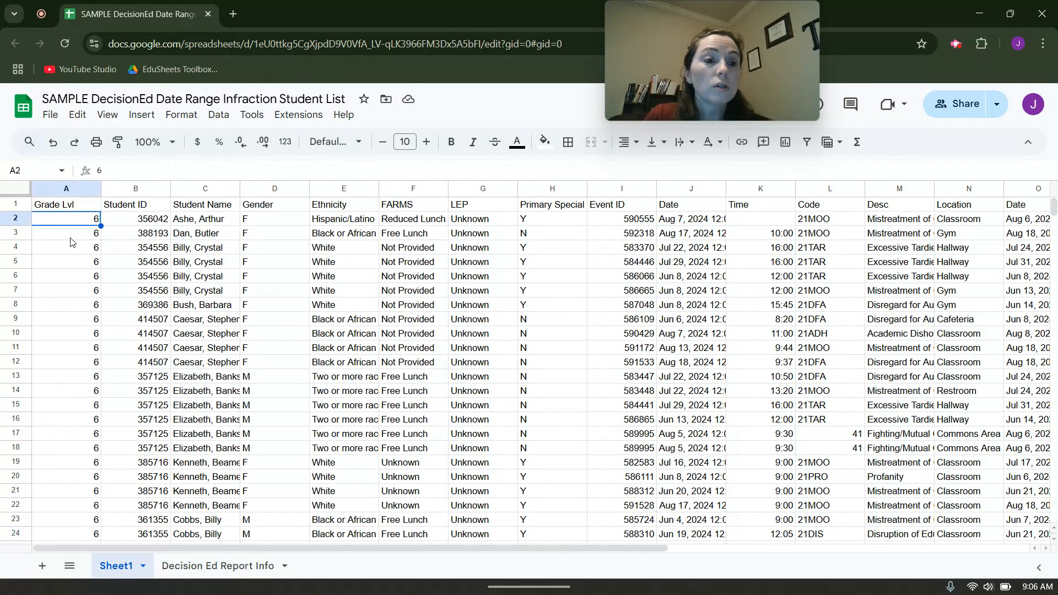
click(70, 237)
click(69, 254)
click(72, 267)
click(73, 281)
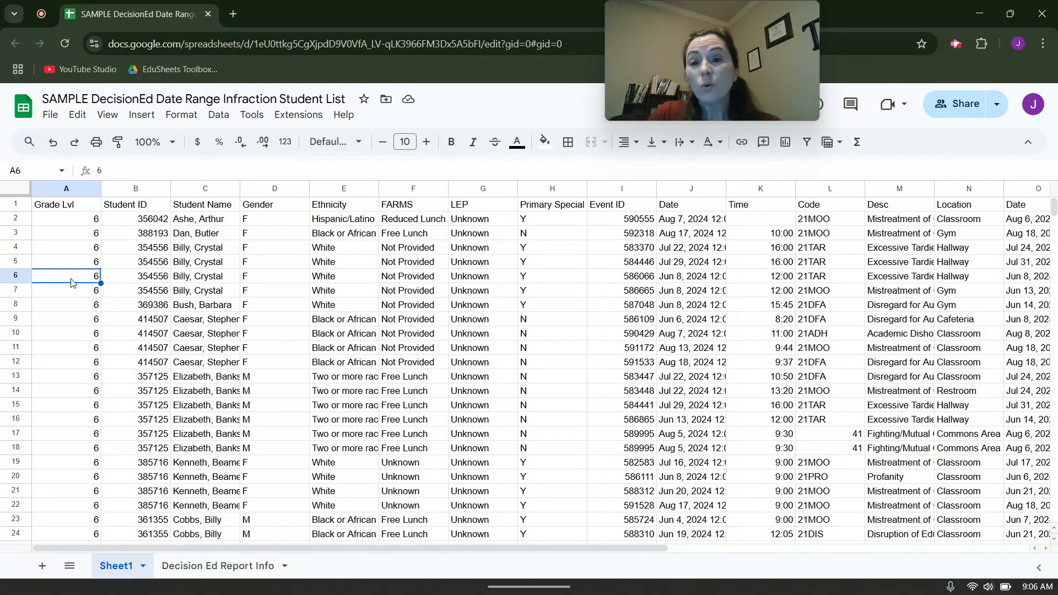
Create a filter on the header row of Sheet1.
click(10, 204)
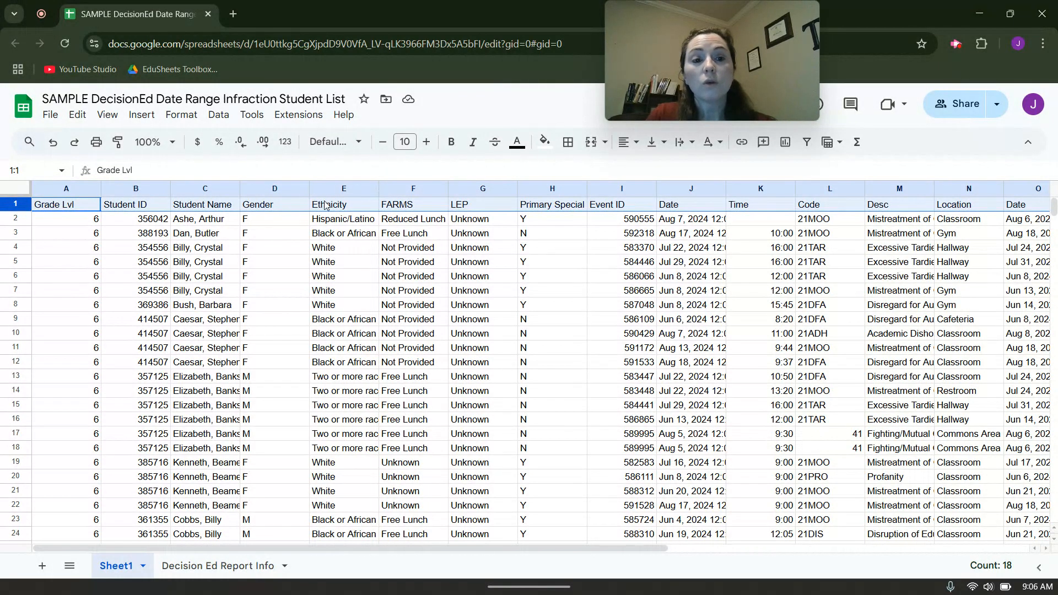
click(808, 144)
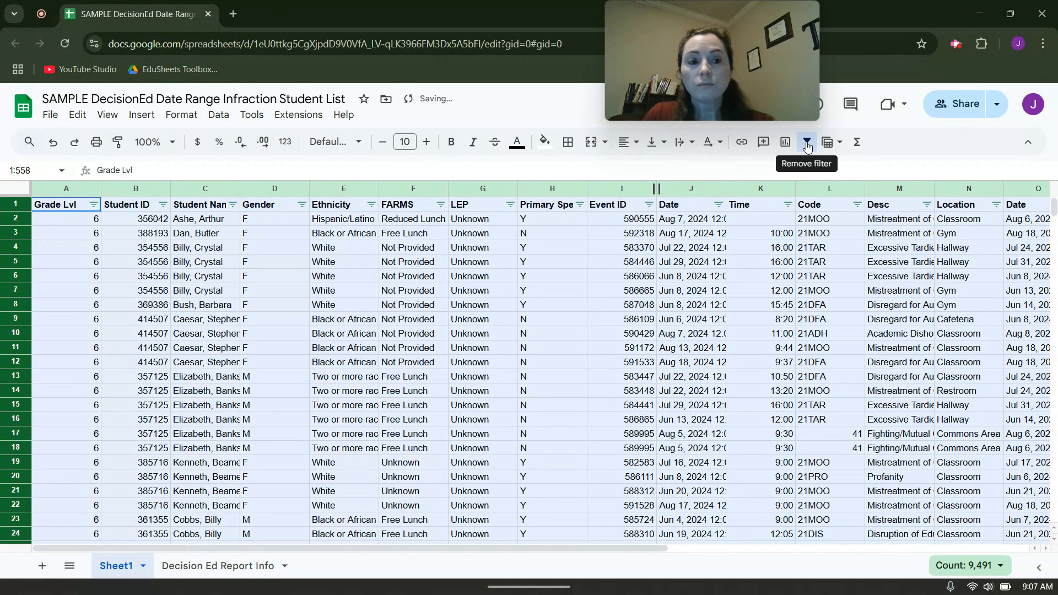
Filter the Grade Lvl column to show only grade 6.
click(93, 204)
click(136, 466)
click(135, 479)
click(261, 547)
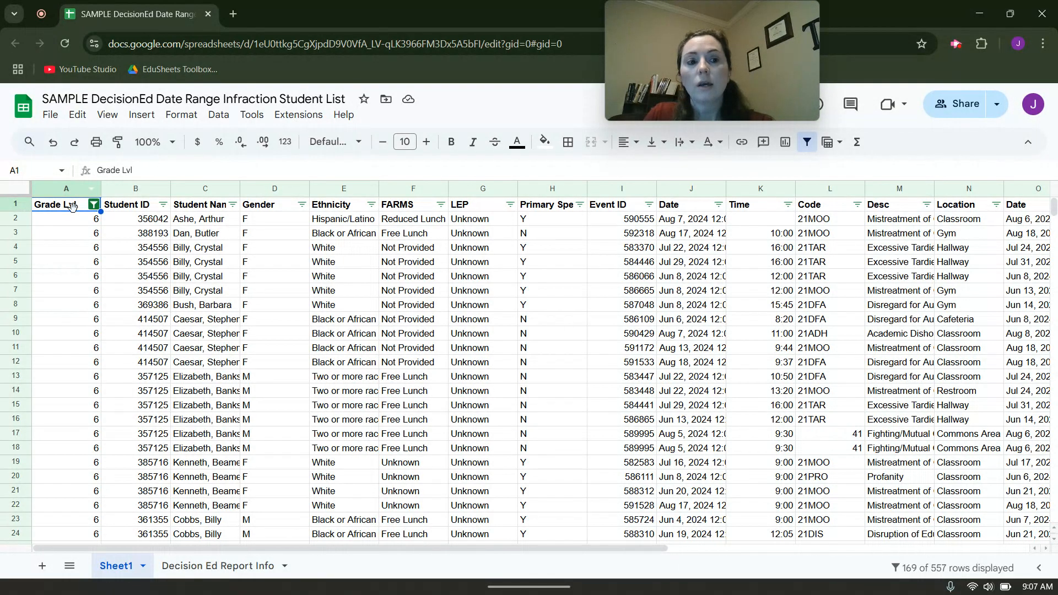
Change the Grade Lvl filter to show only grade 7.
click(94, 205)
click(154, 445)
click(260, 546)
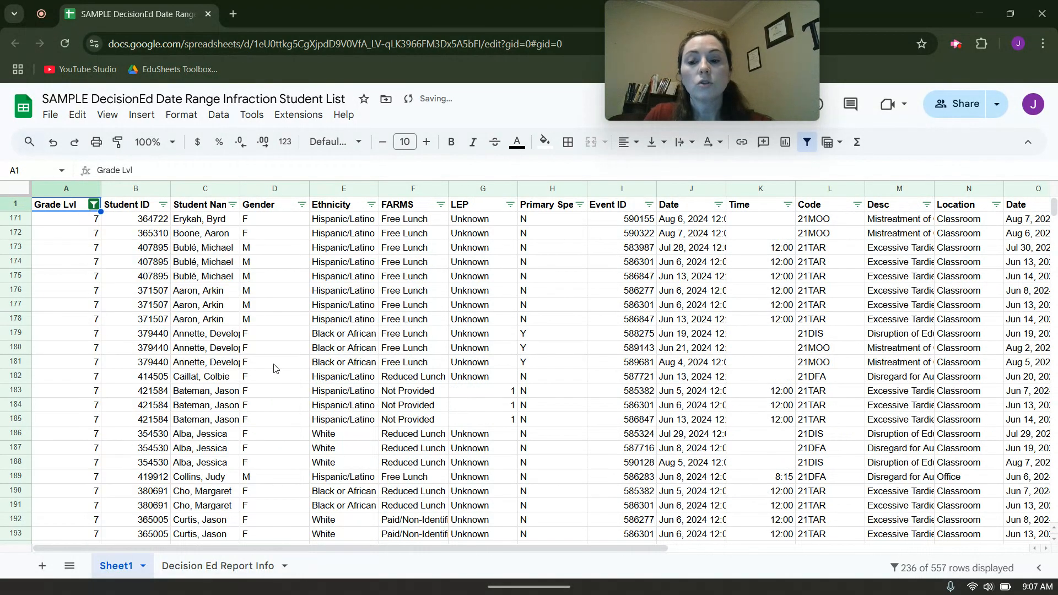
Change the Grade Lvl filter to show only grade 8.
click(94, 206)
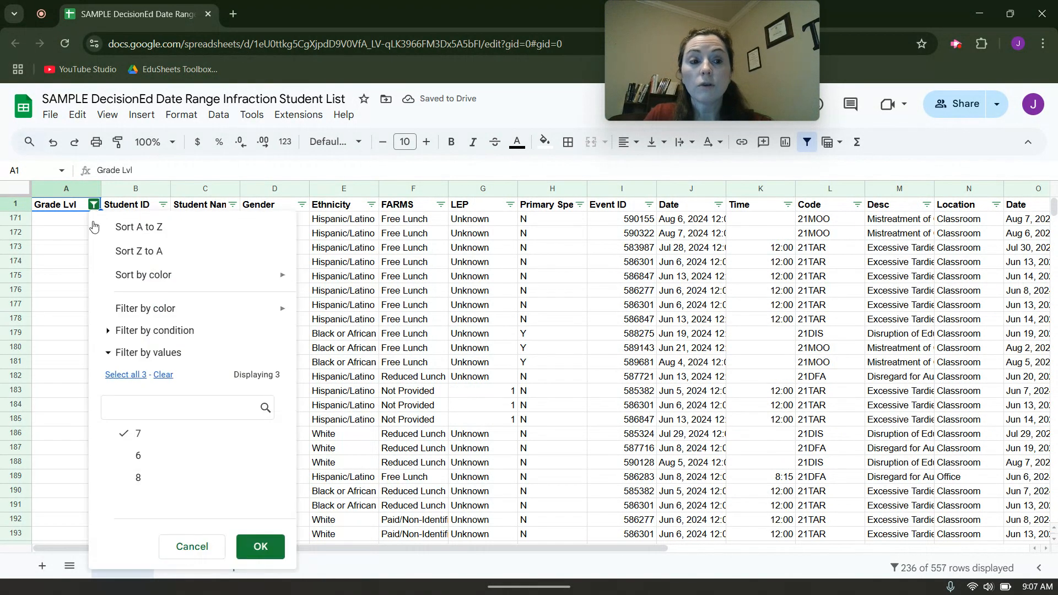
click(138, 477)
click(138, 434)
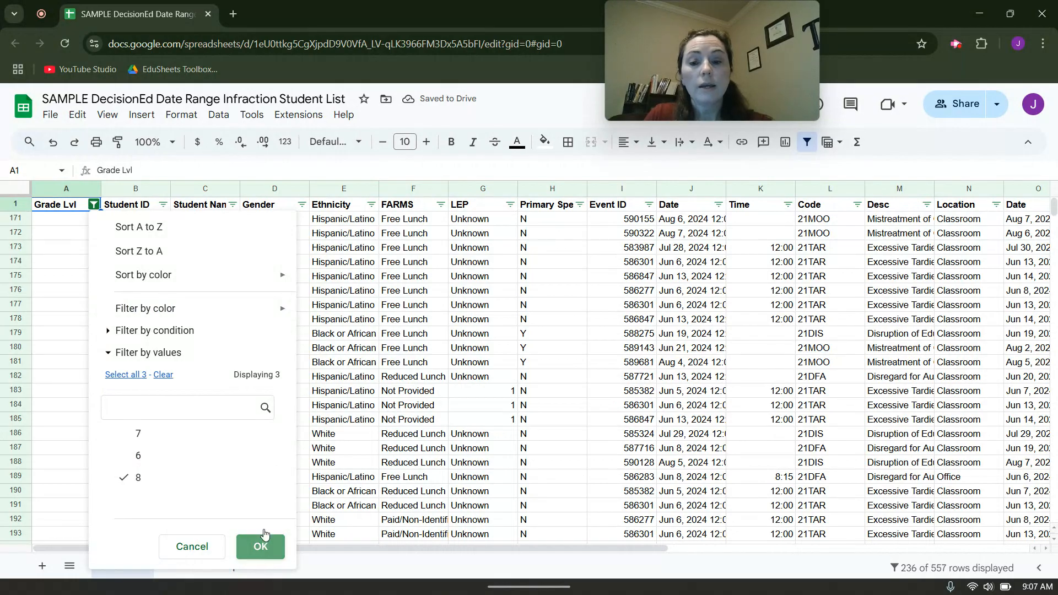
click(261, 545)
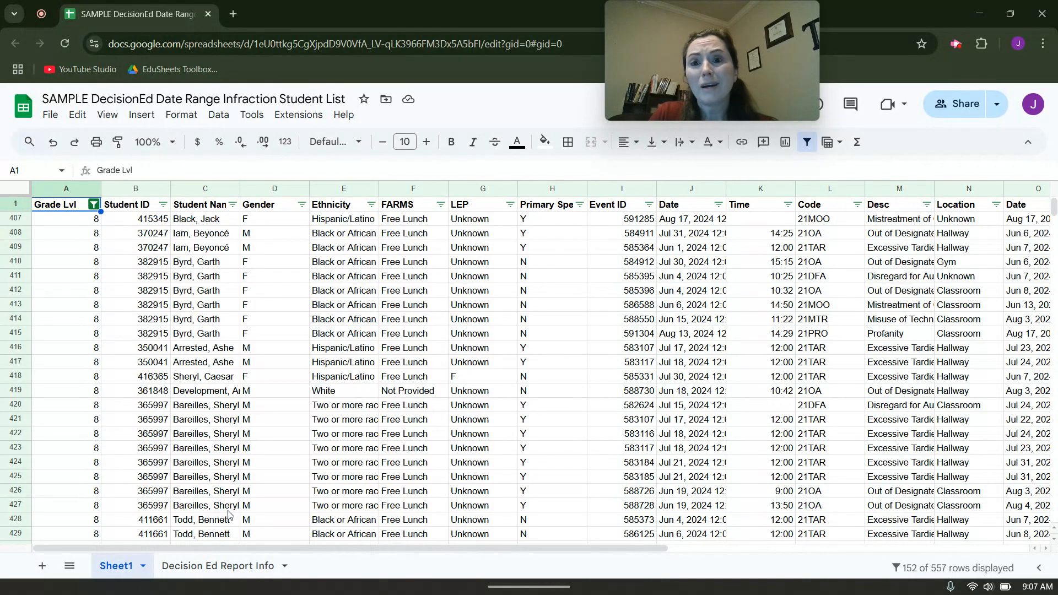
Reset the Grade Lvl filter to include all grades, and dismiss the Student Name filter without changes.
click(94, 205)
click(126, 375)
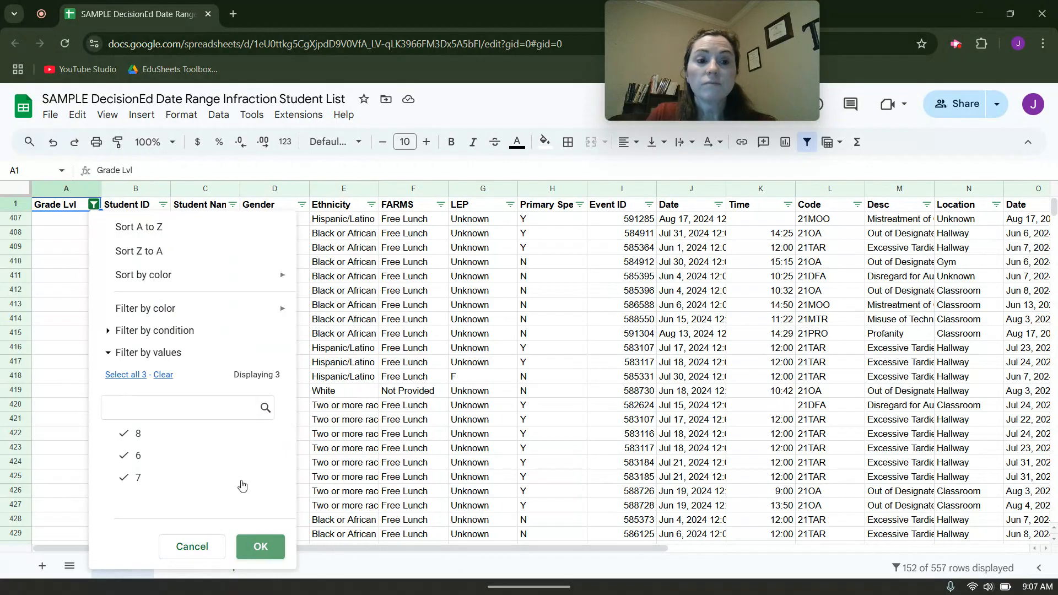
click(260, 546)
click(232, 204)
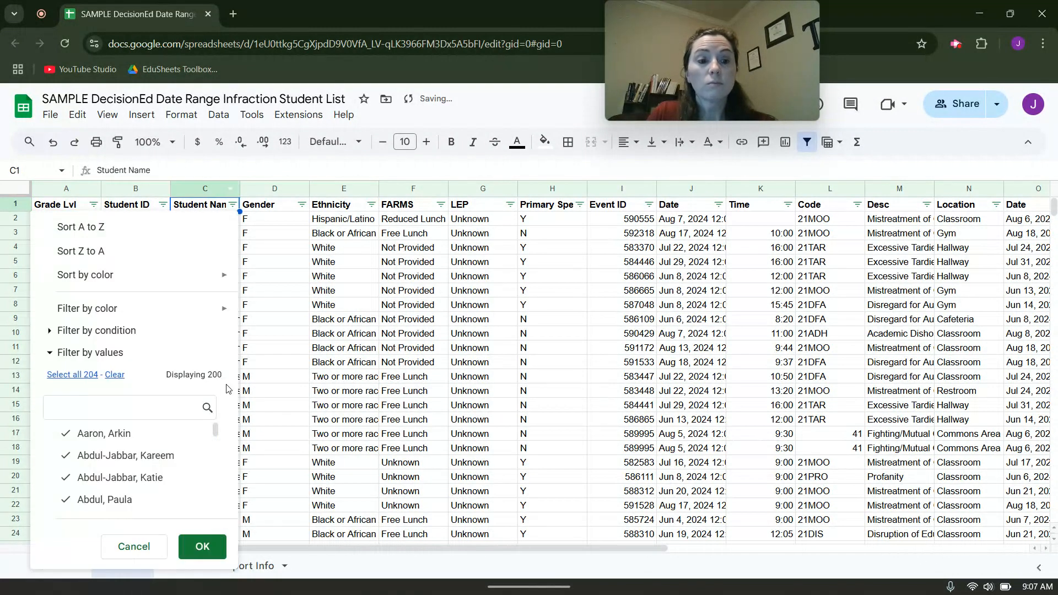
click(134, 546)
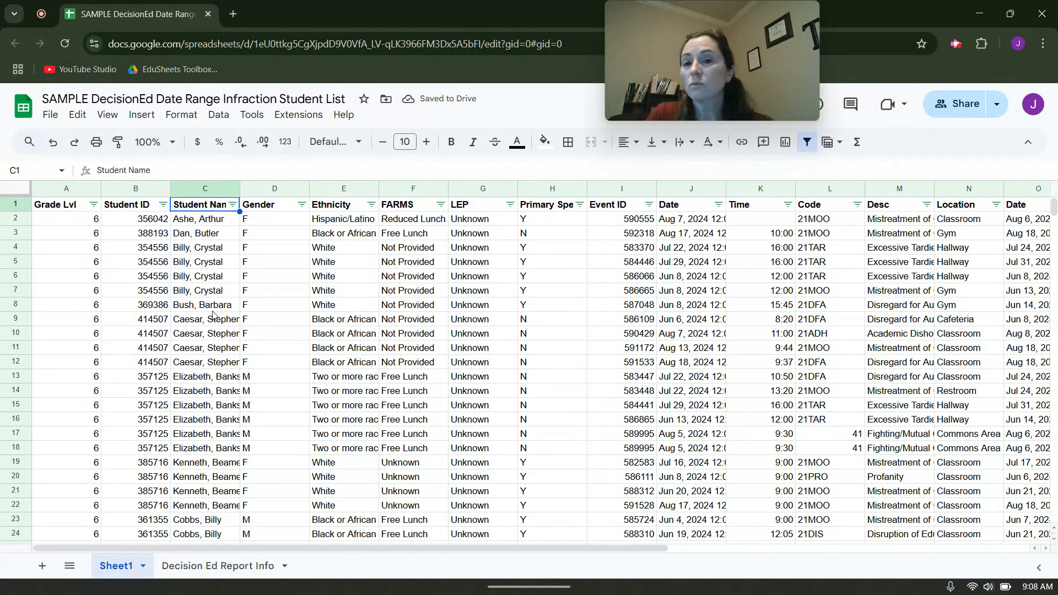
Insert a column directly after Student ID and enter the header "# Infractions" in C1.
click(130, 188)
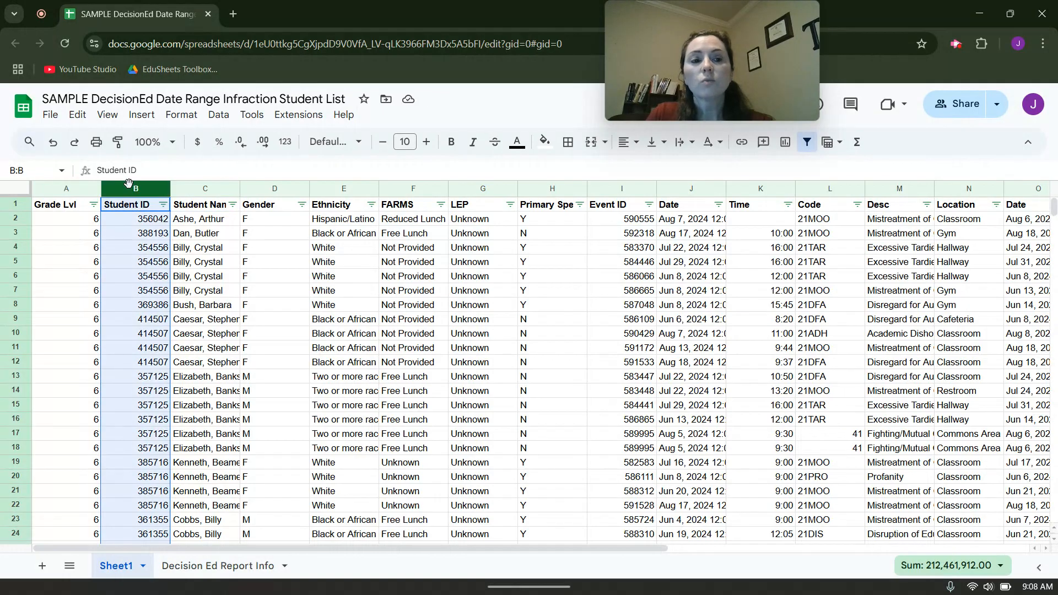
right_click(130, 189)
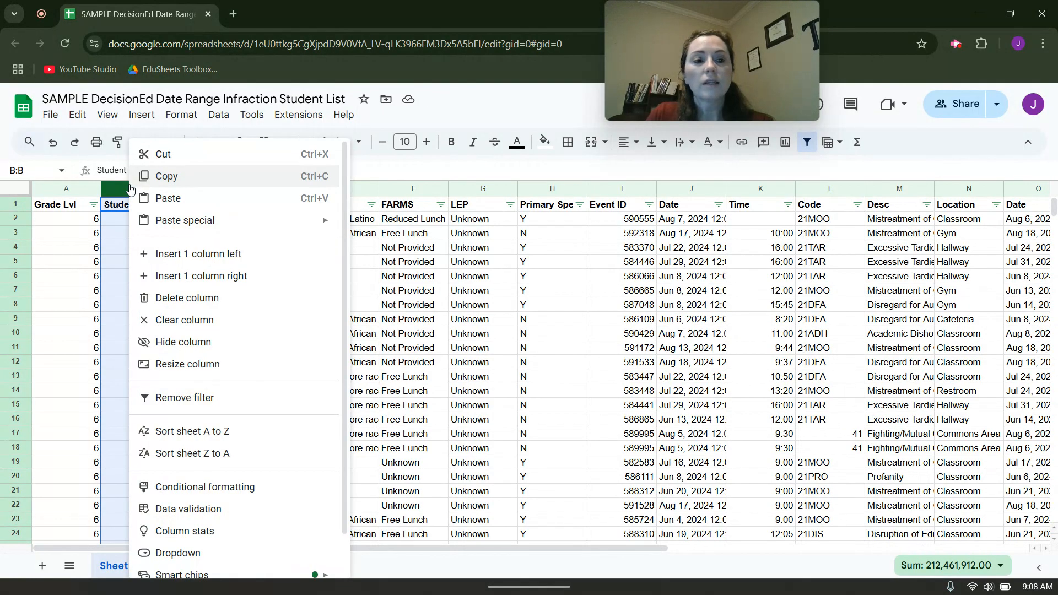
click(227, 276)
click(216, 209)
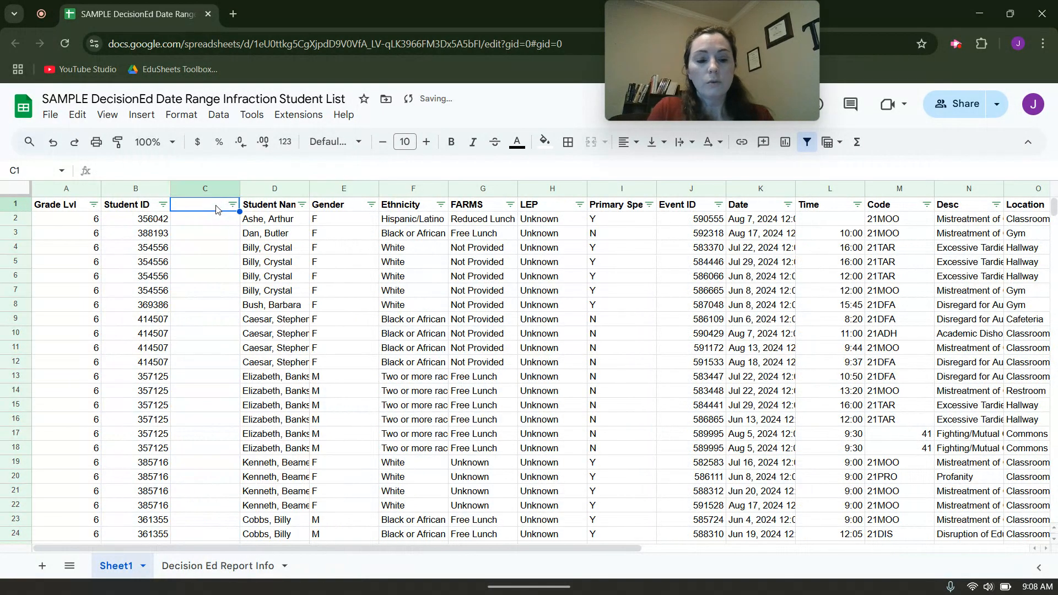
text(# Infractions)
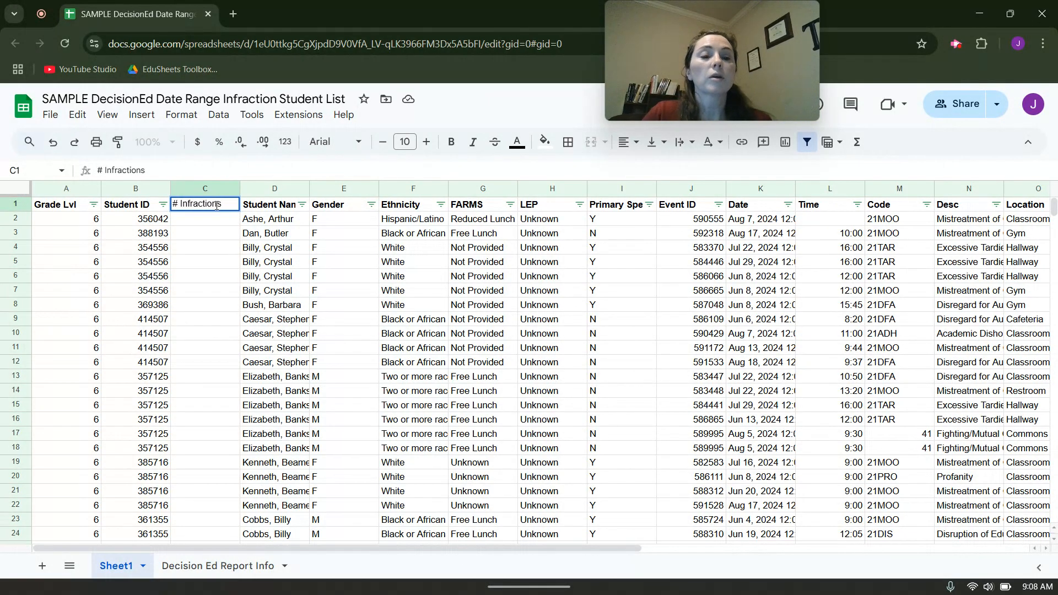
key(Return)
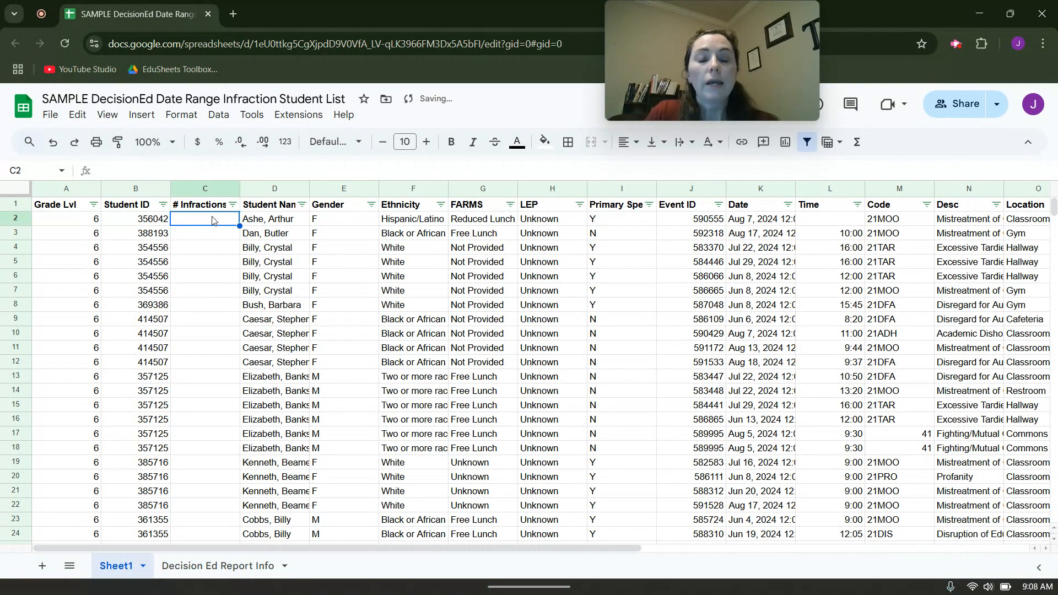
Enter the formula =countif(B:B, B2) in C2 to count that student's infractions by Student ID.
text(=)
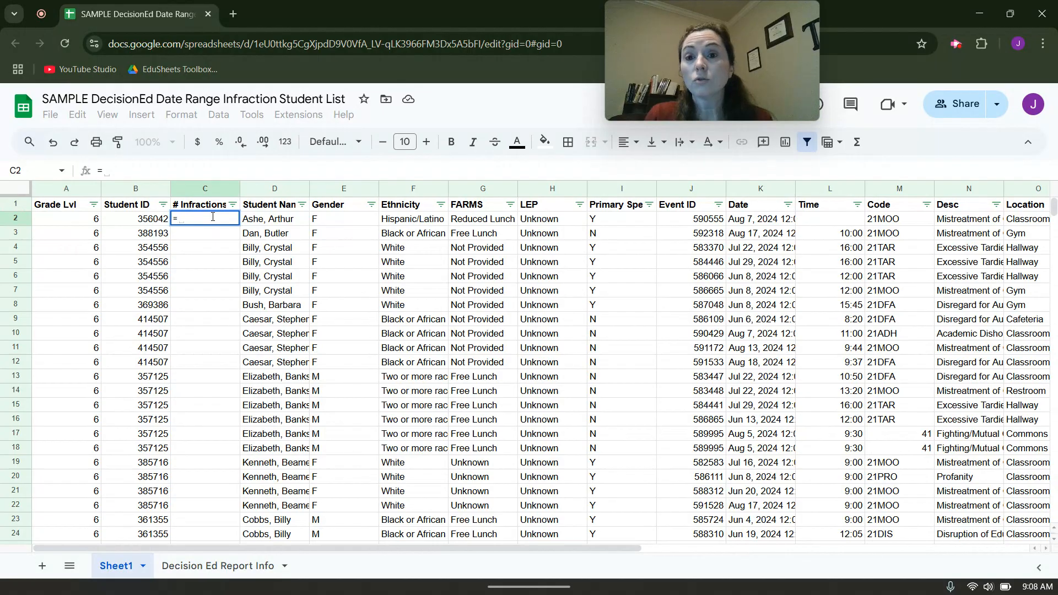
text(countif)
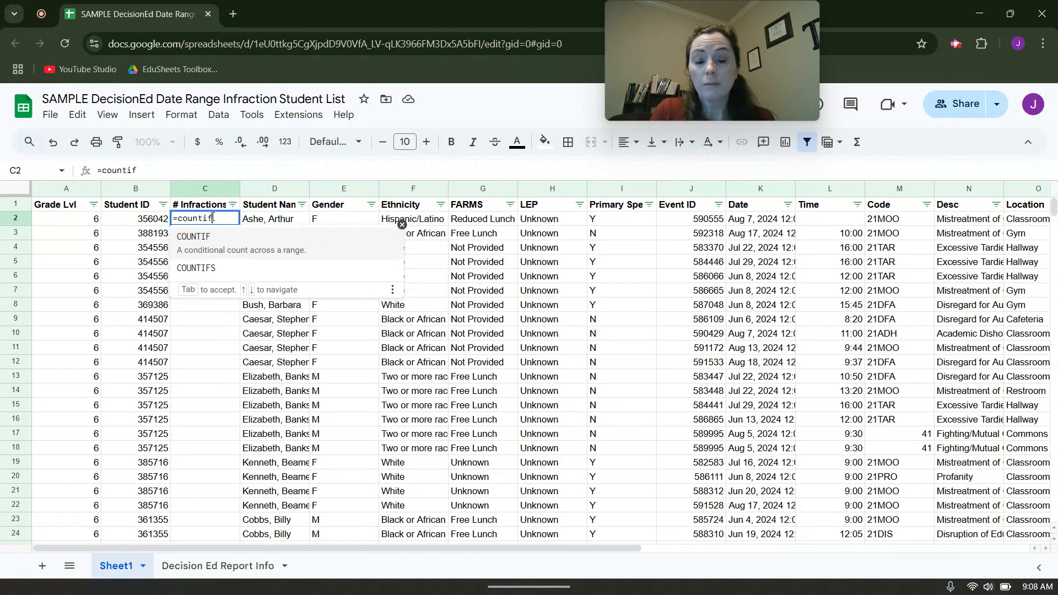
text(()
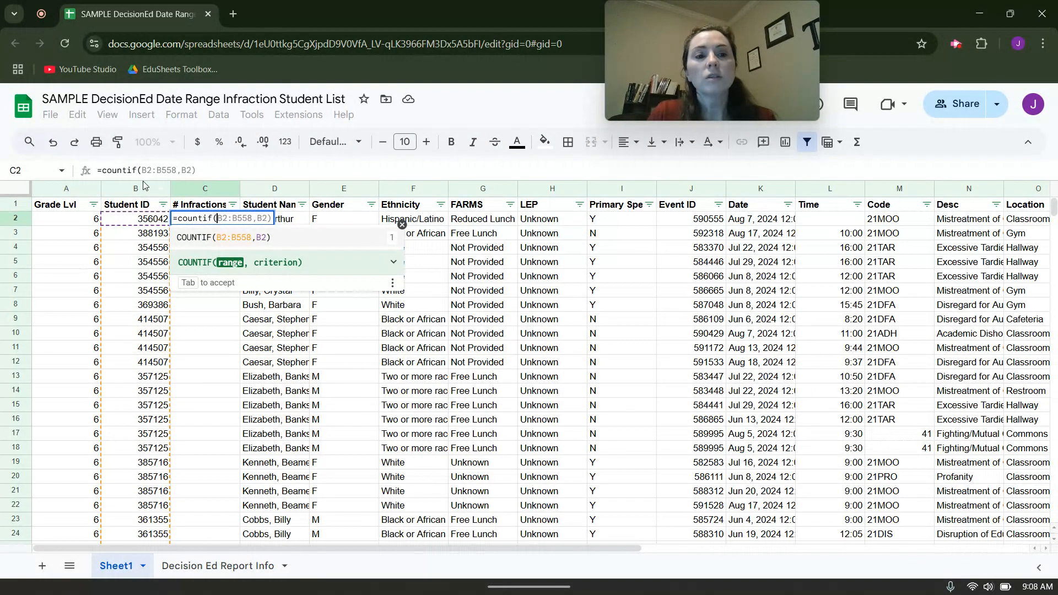
click(137, 190)
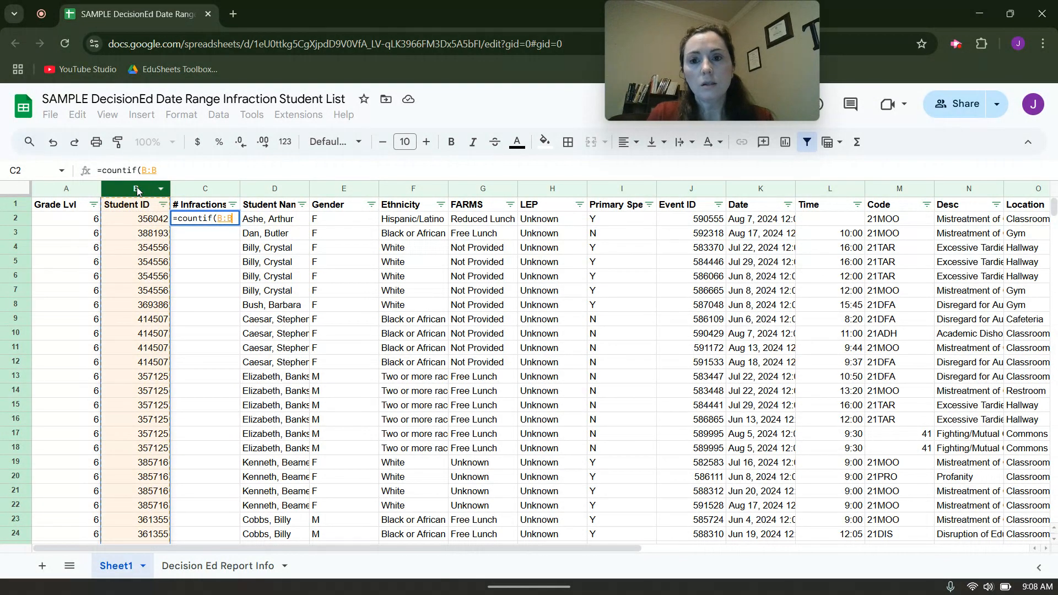
text(,)
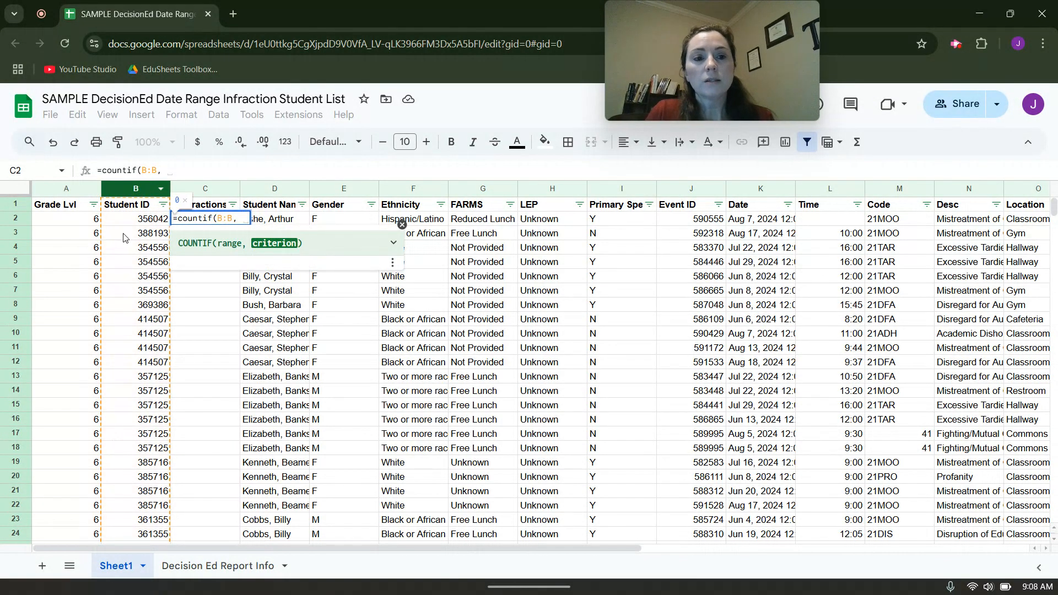
click(142, 219)
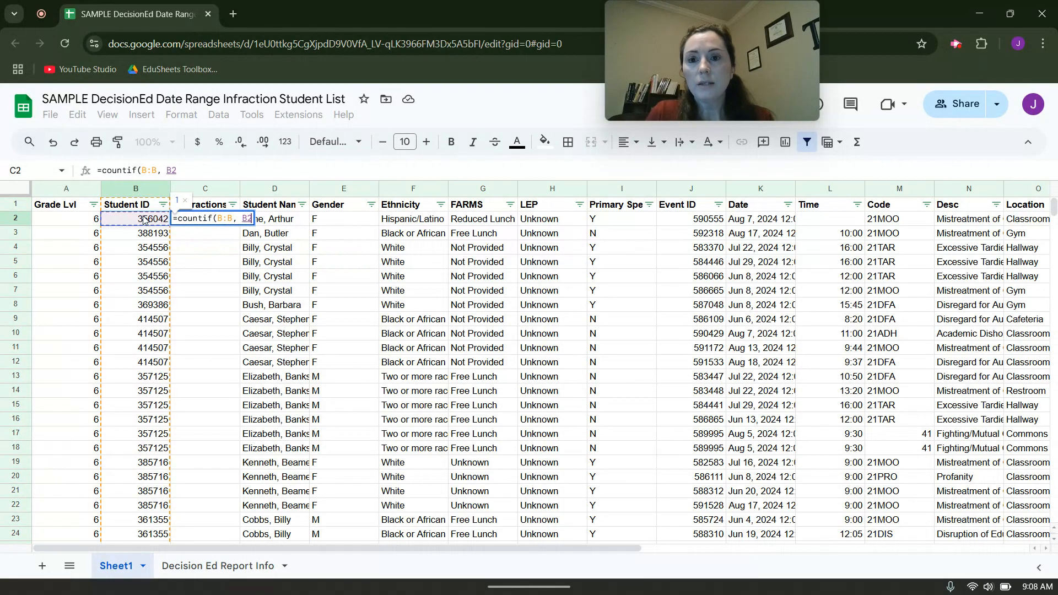
text())
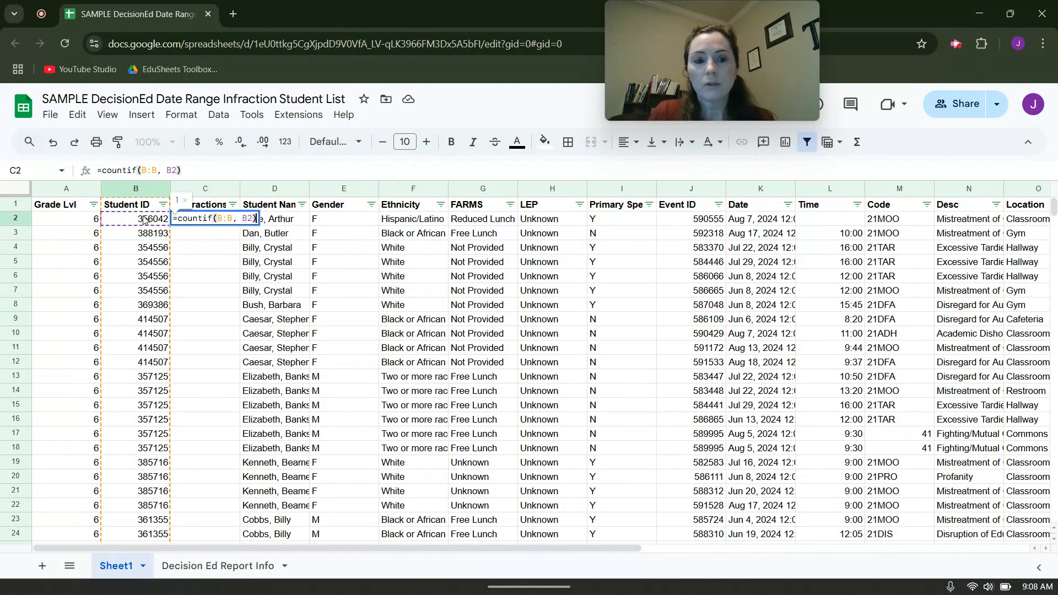
key(Return)
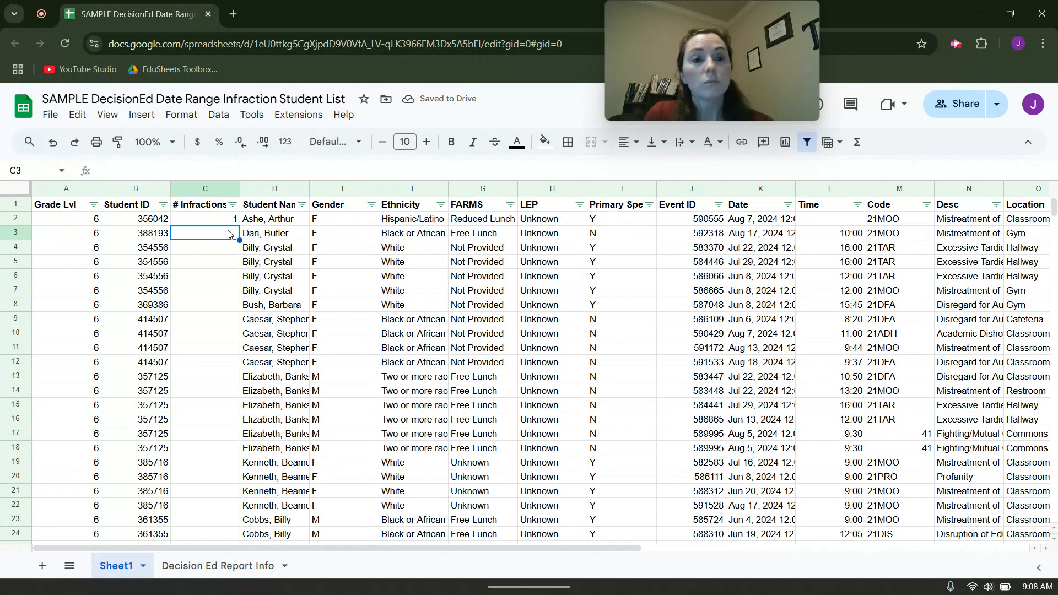
Enter the formula =countif(B:B, B3) in C3 for the second student row.
text(=ciou)
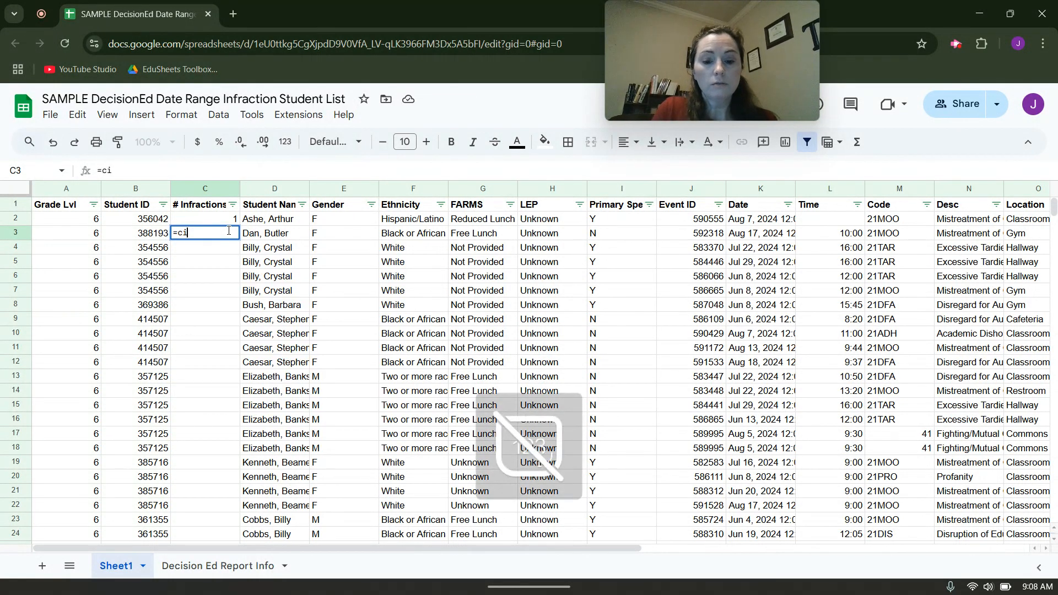
key(BackSpace)
key(BackSpace)
key(BackSpace)
text(ountifi)
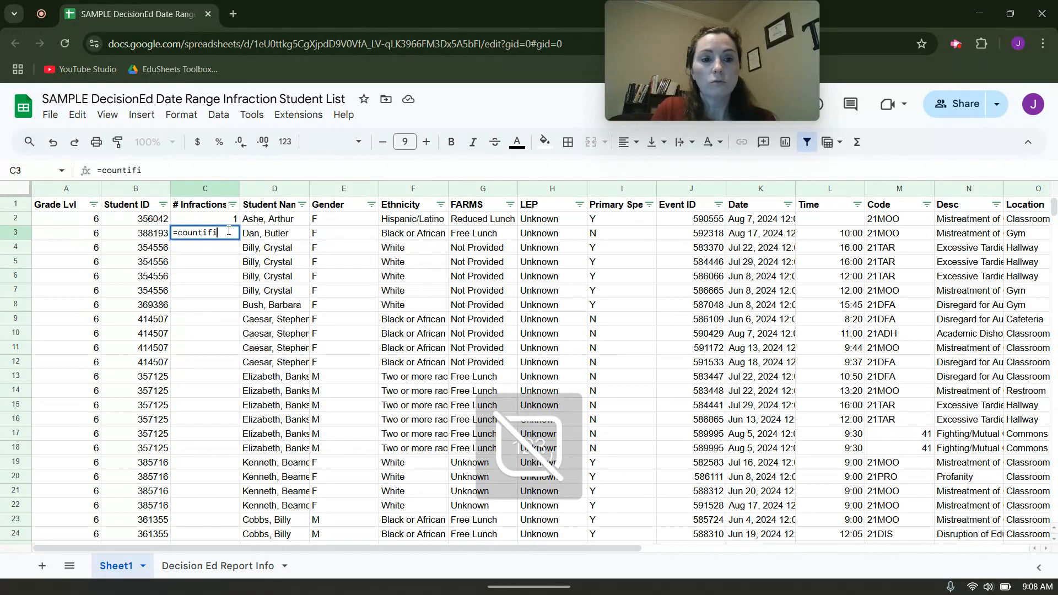
key(BackSpace)
text(()
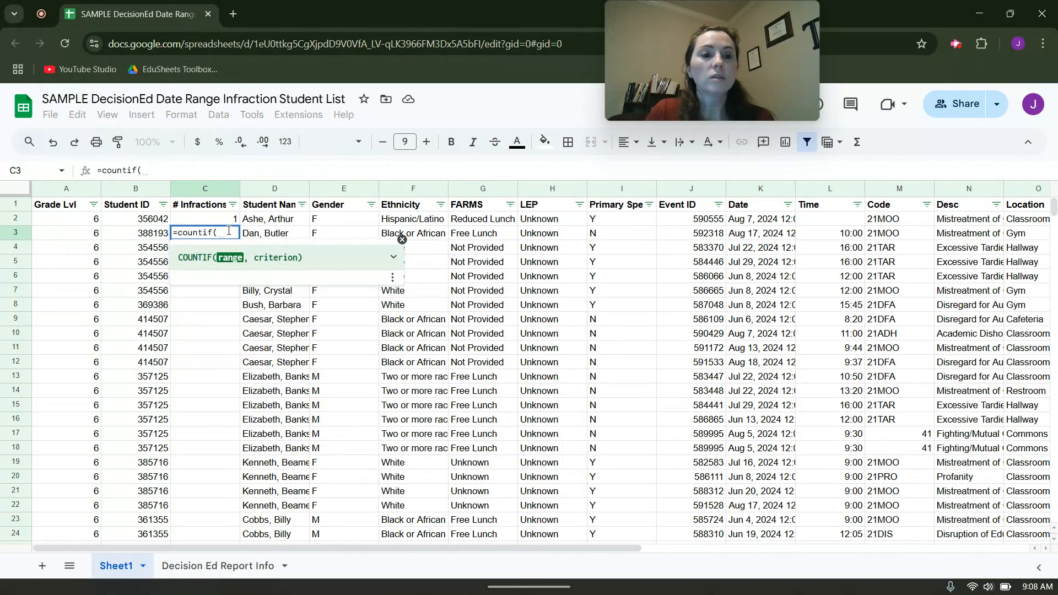
click(135, 190)
text(,)
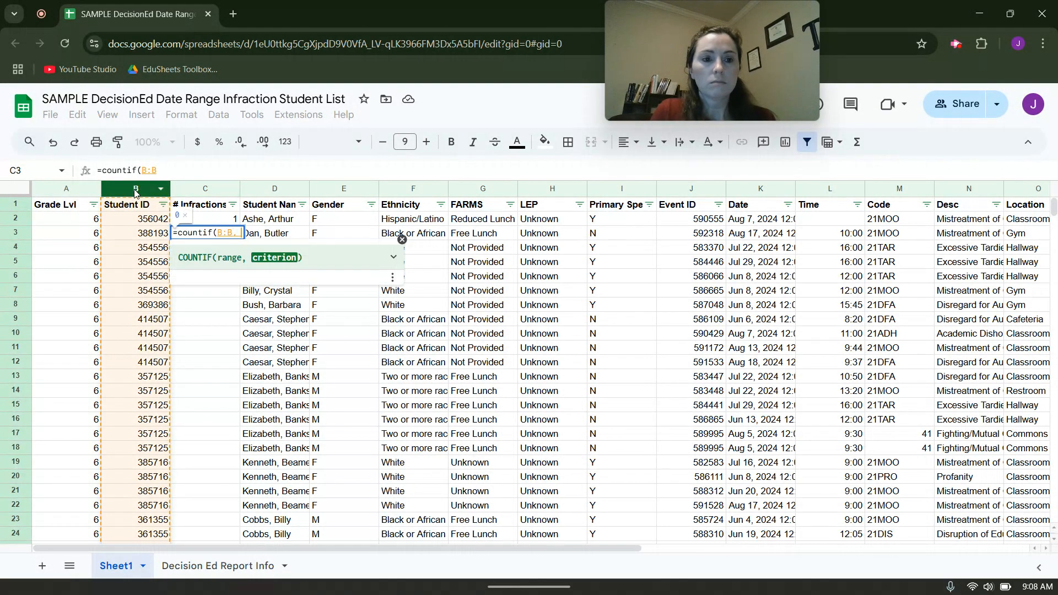
click(144, 236)
text())
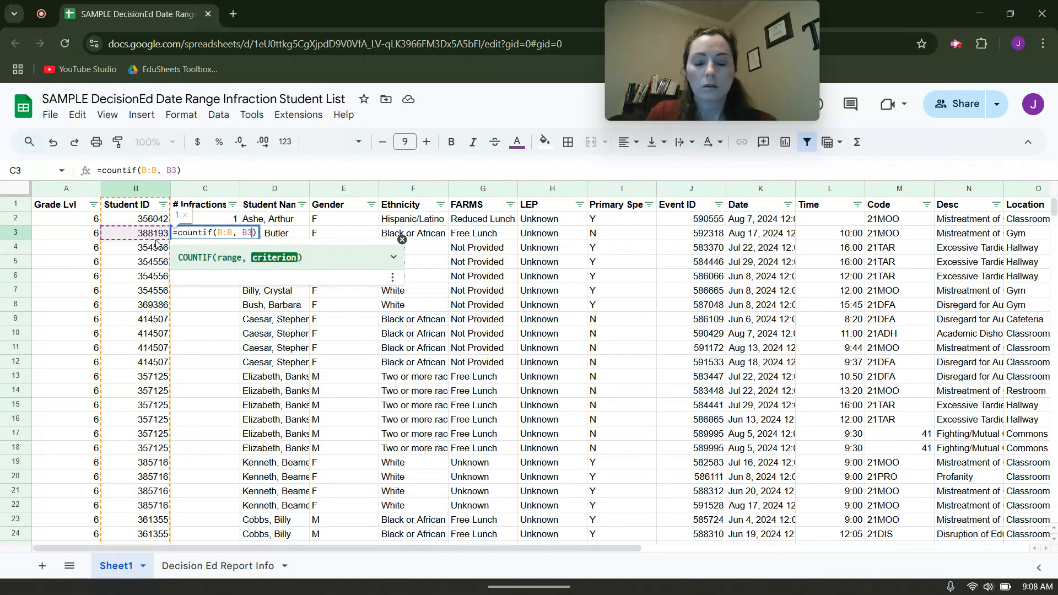
key(Return)
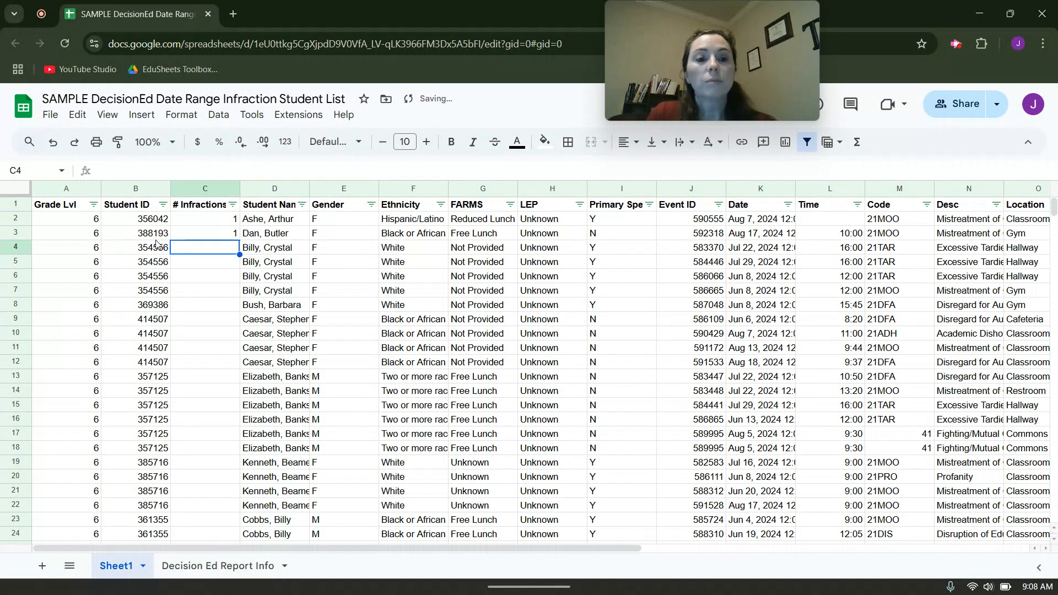
Fill the COUNTIF formula from C3 down to C11, and extend it through the remaining rows of the # Infractions column.
click(228, 236)
drag(238, 238, 285, 352)
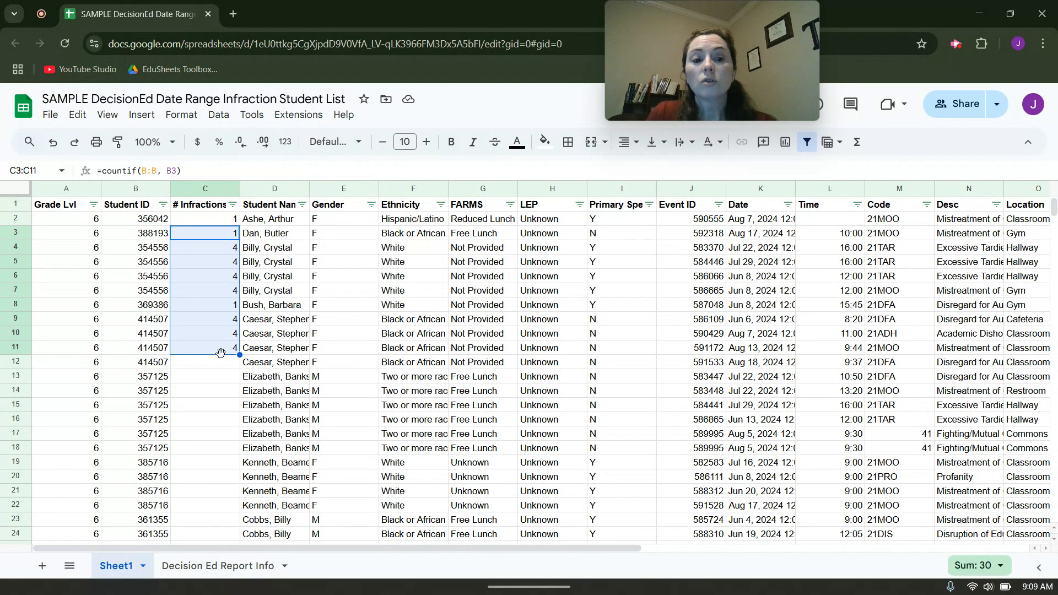
click(218, 351)
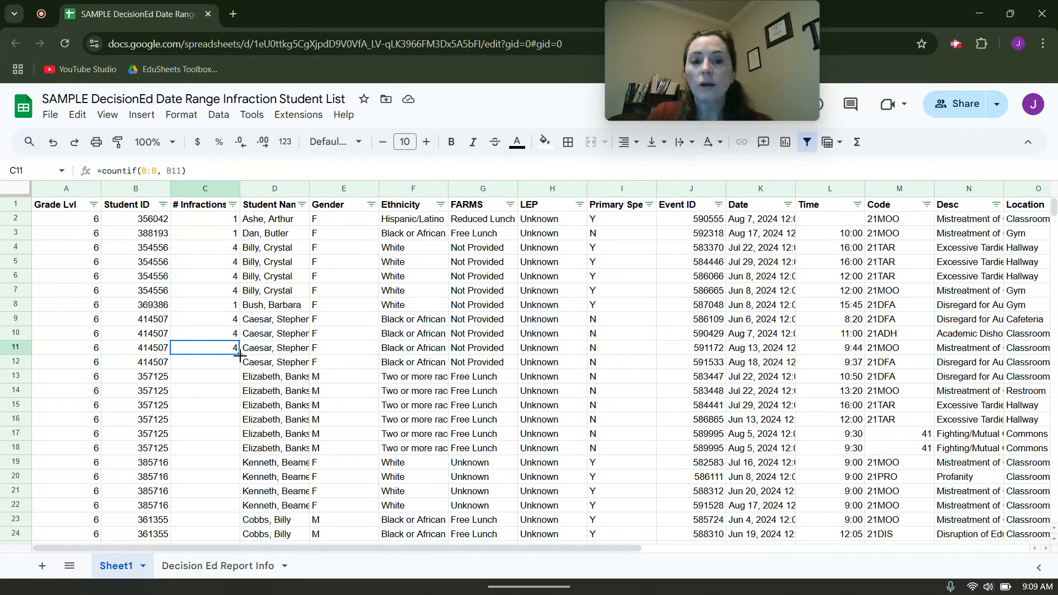
double_click(239, 356)
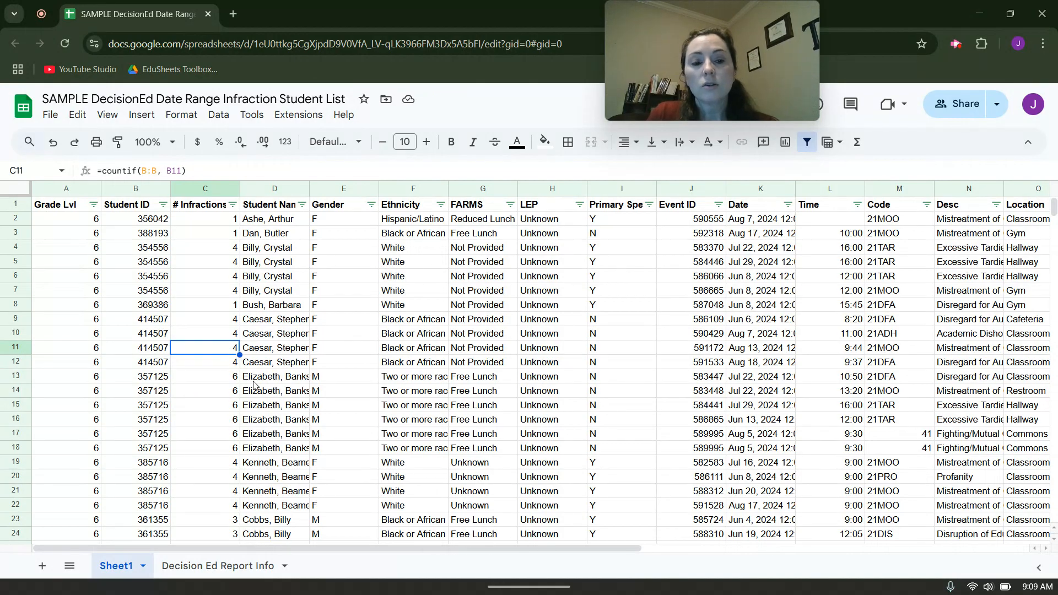
click(221, 381)
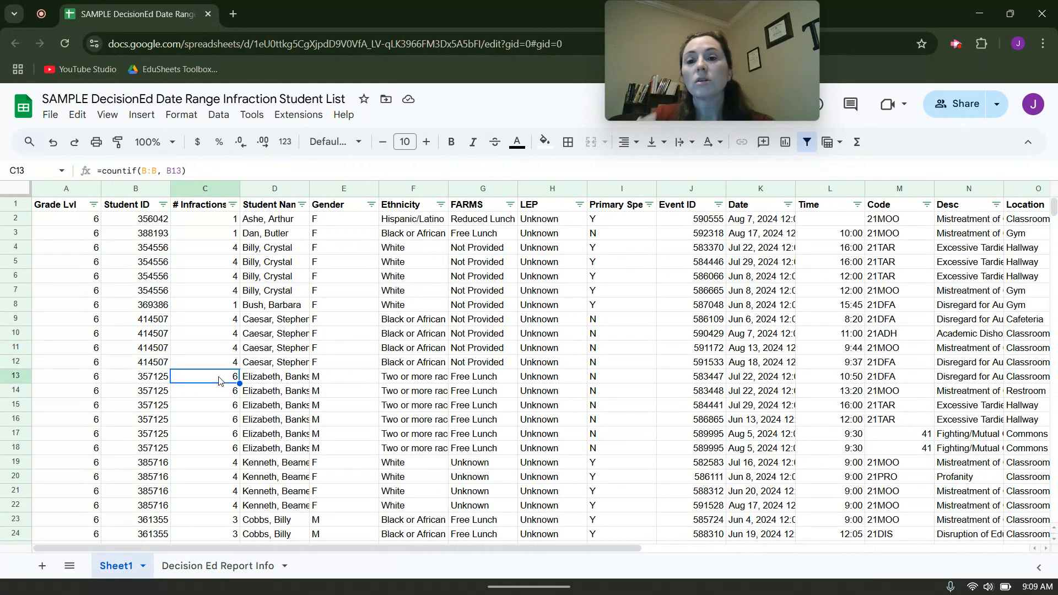
Filter the # Infractions column by condition to show only values greater than or equal to 4.
click(233, 204)
click(110, 374)
click(83, 375)
click(102, 331)
click(121, 359)
scroll(128, 412, down, 1)
scroll(128, 413, down, 5)
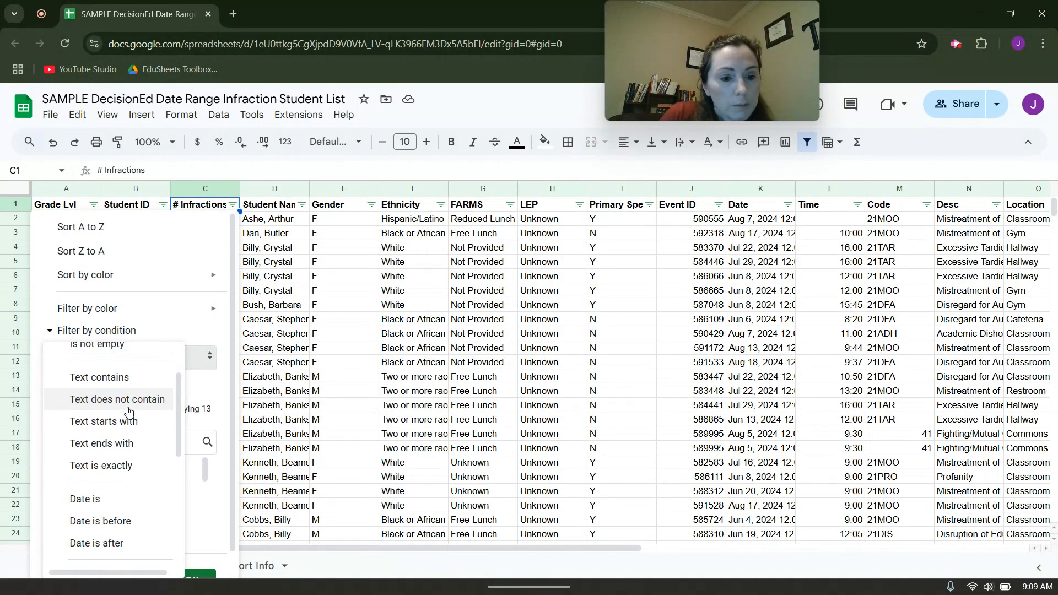
click(142, 386)
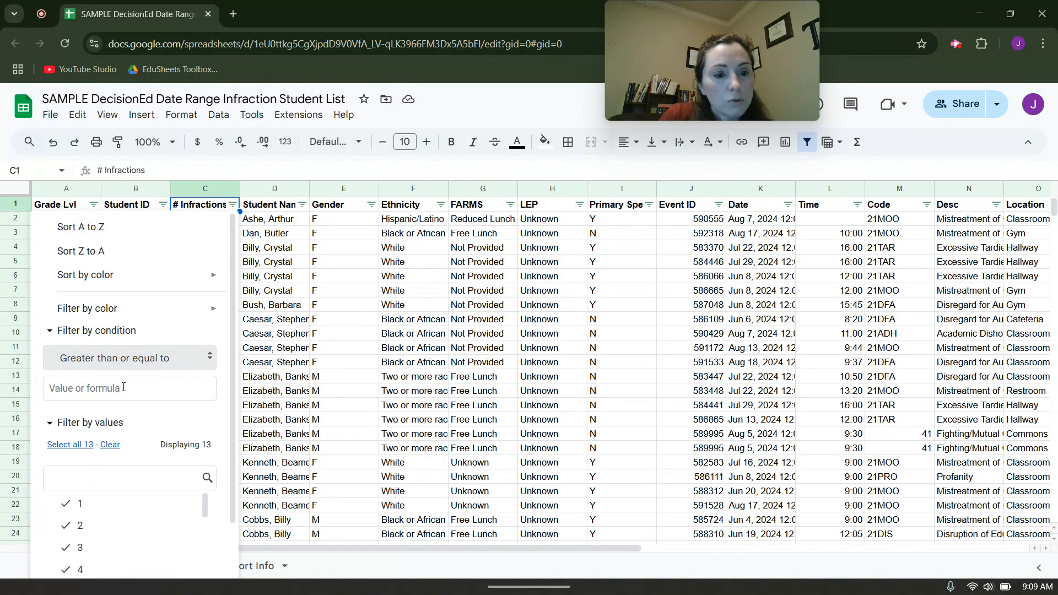
click(122, 388)
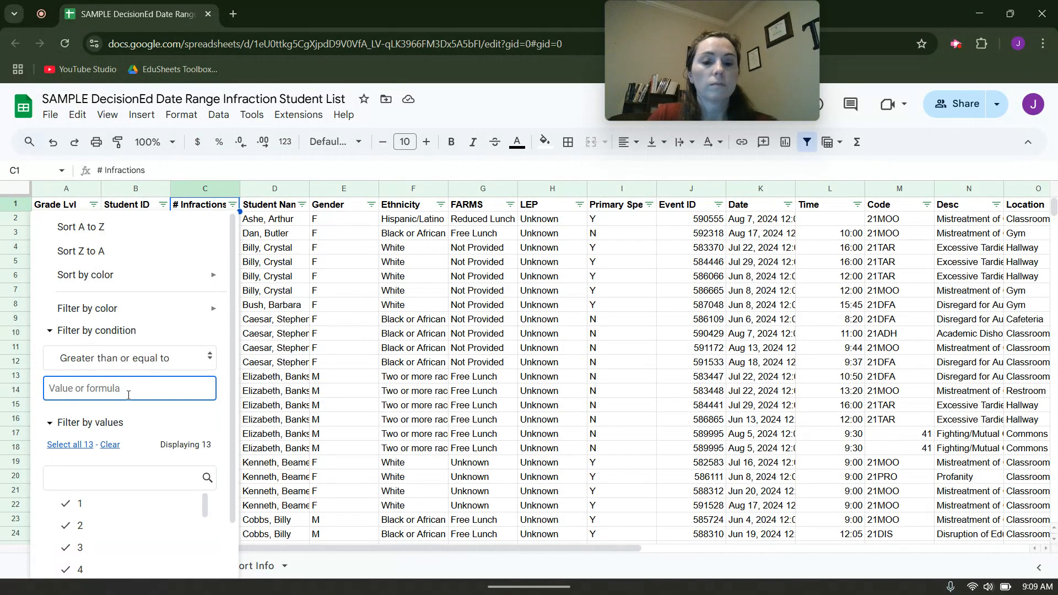
text(4)
scroll(183, 452, down, 1)
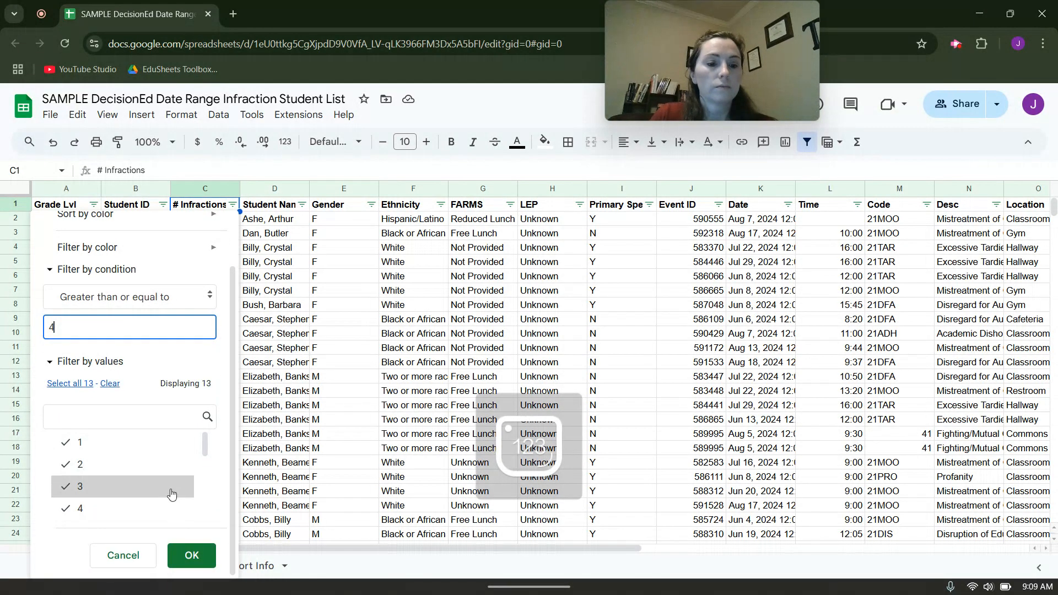
click(189, 557)
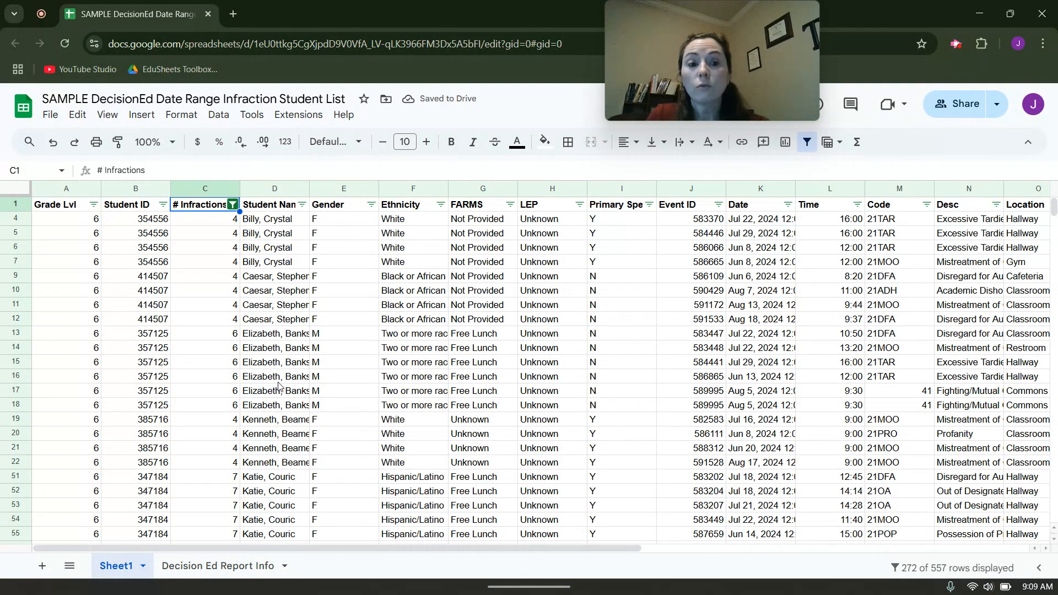
scroll(279, 385, down, 10)
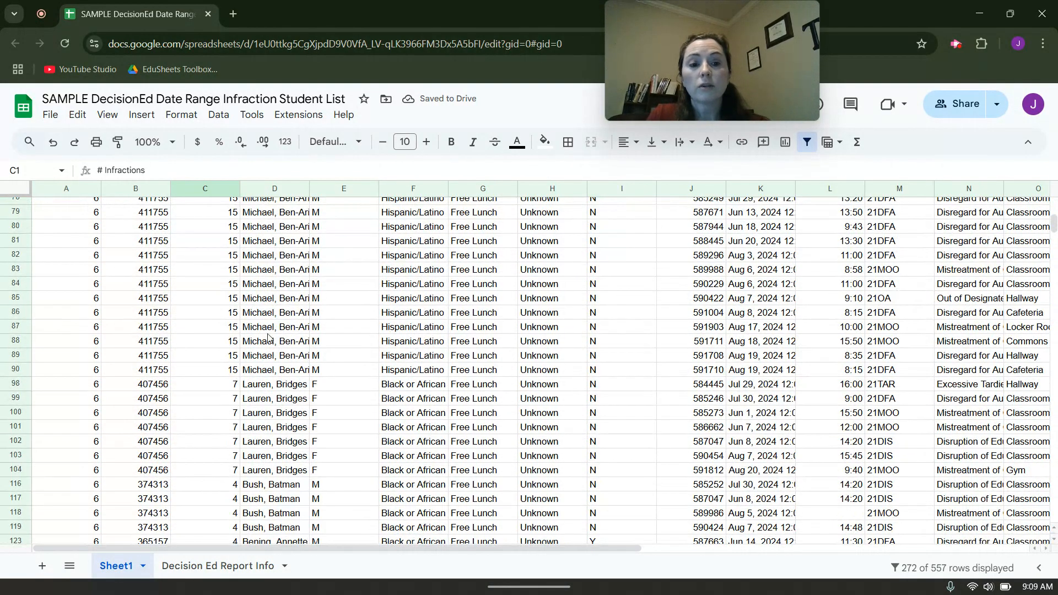
click(289, 316)
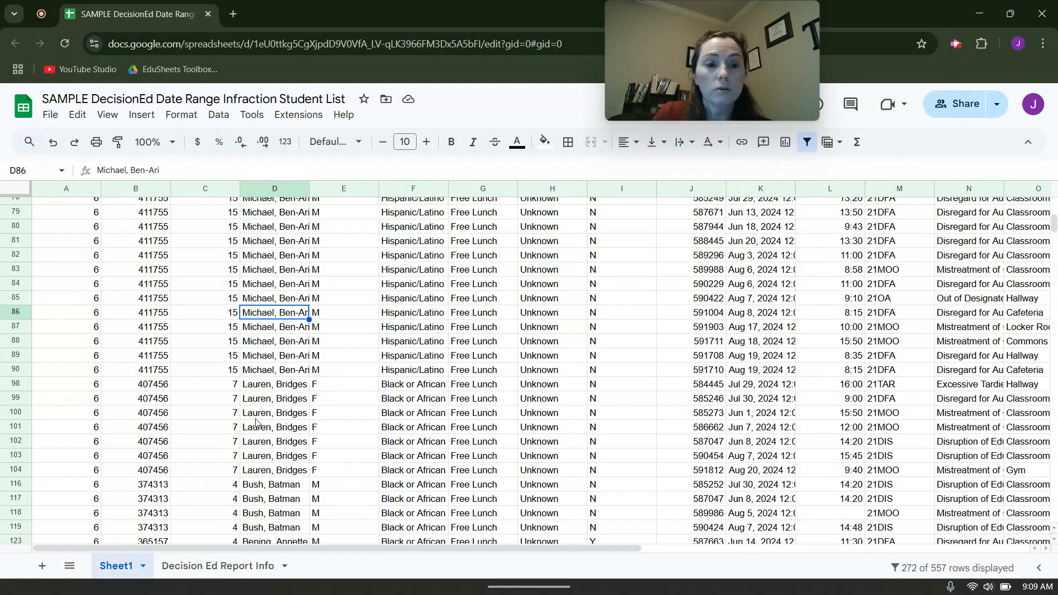
scroll(257, 429, down, 5)
scroll(255, 427, up, 9)
scroll(253, 427, up, 8)
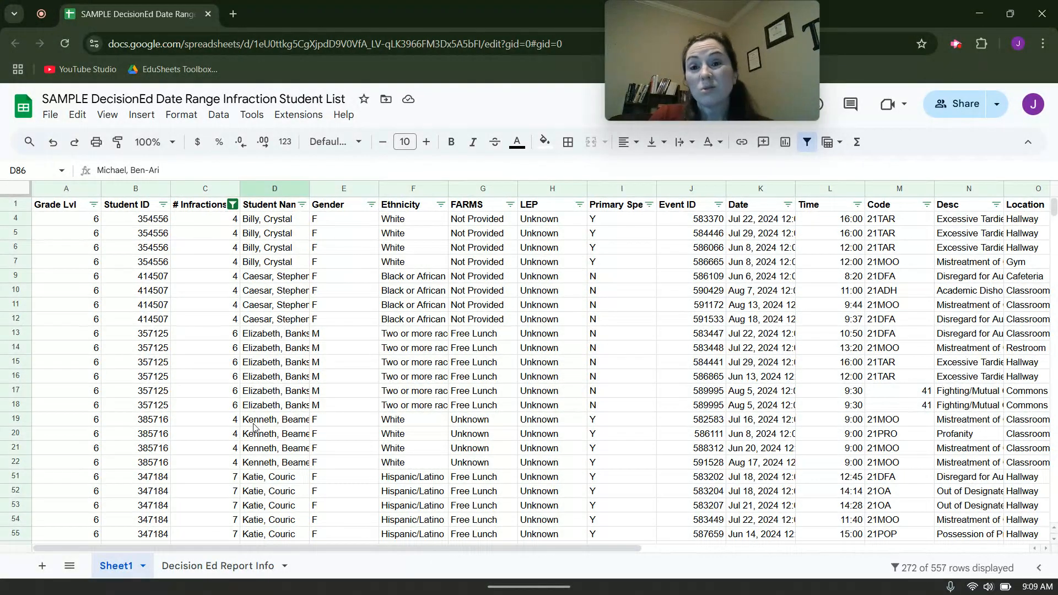
Sort the entire sheet range by # Infractions from Z to A, treating the first row as a header row.
click(16, 189)
click(219, 120)
mouse_move(243, 158)
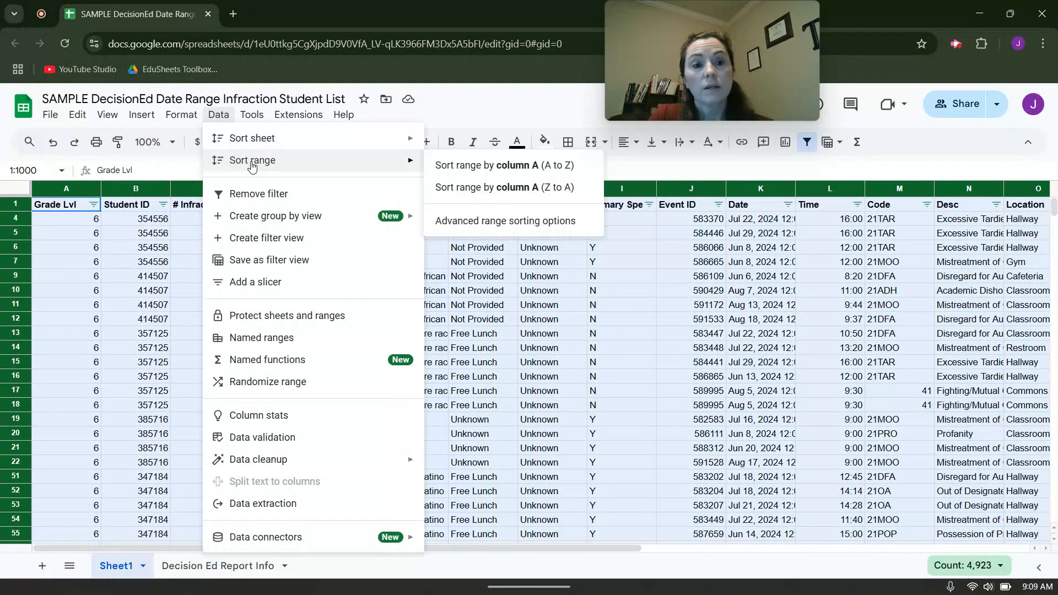
click(462, 226)
click(376, 278)
click(449, 318)
click(473, 361)
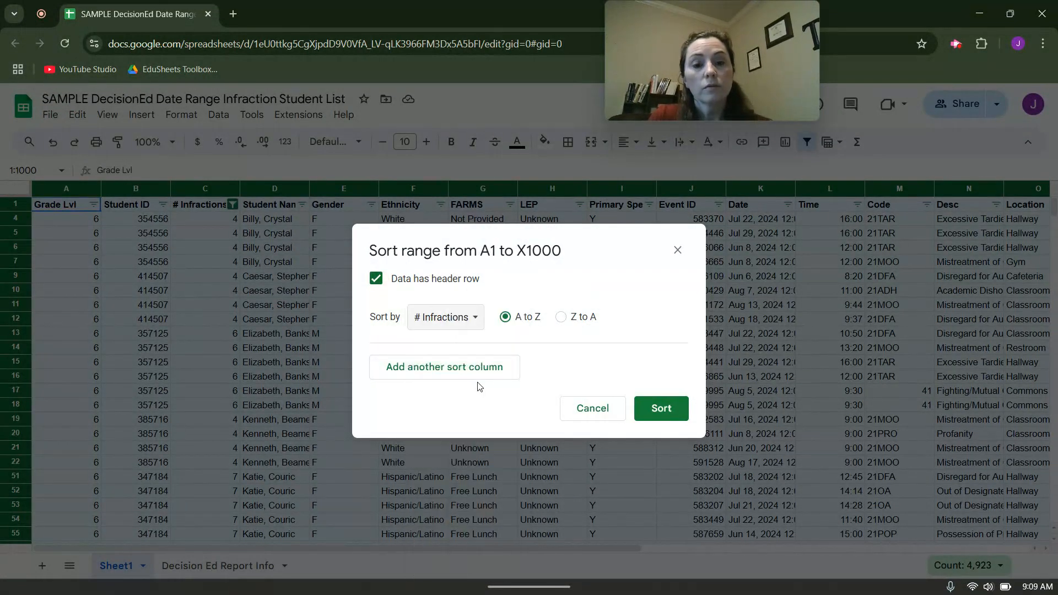
click(573, 318)
click(658, 407)
click(317, 354)
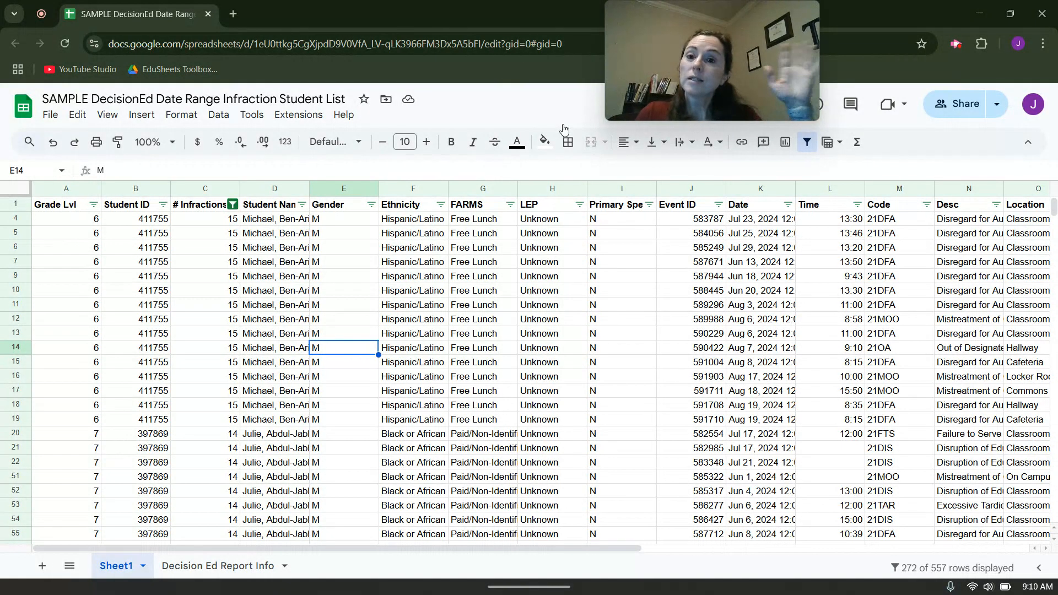
click(956, 44)
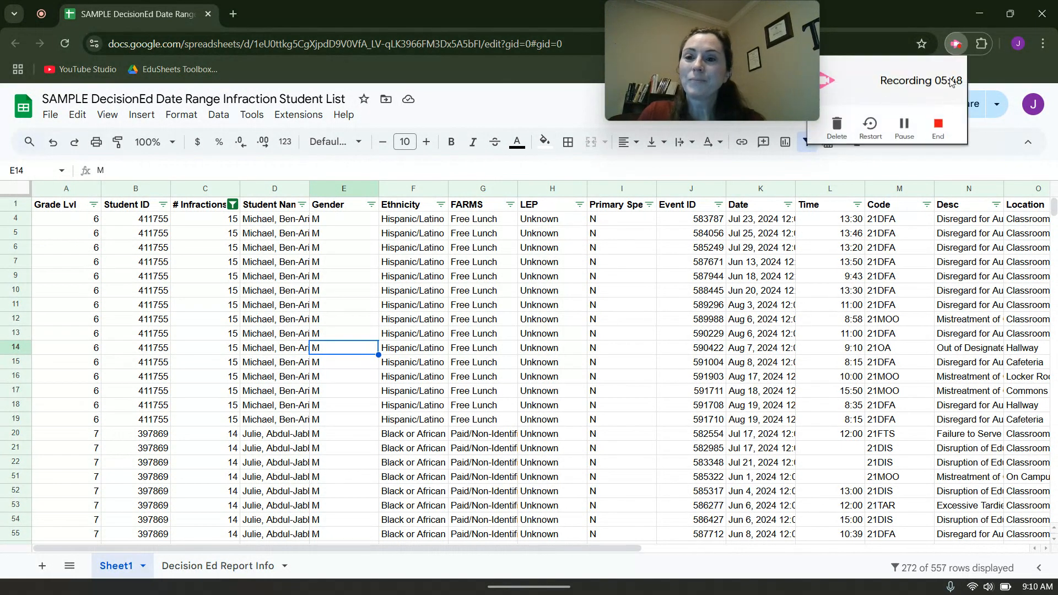